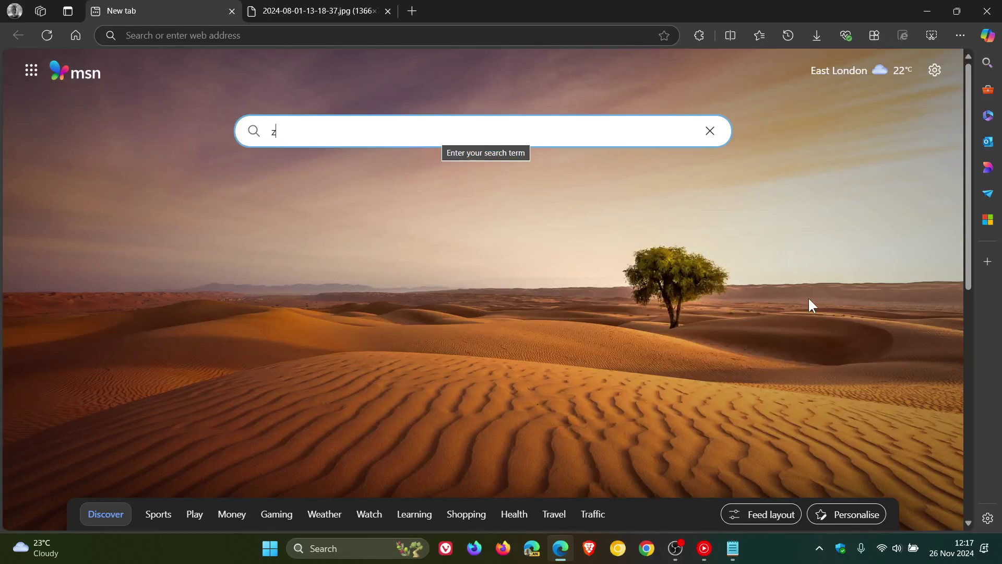
left_click(809, 299)
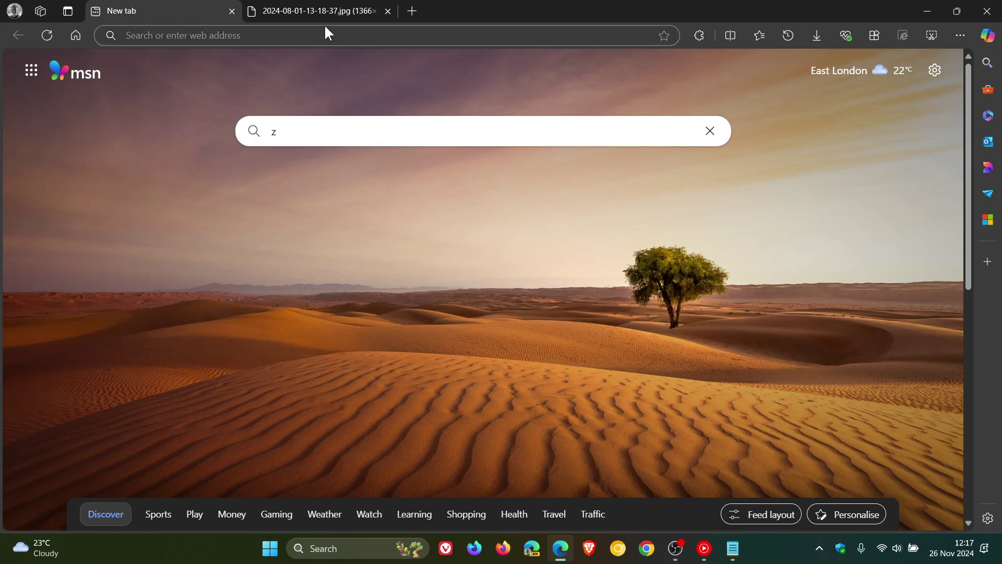
left_click(324, 9)
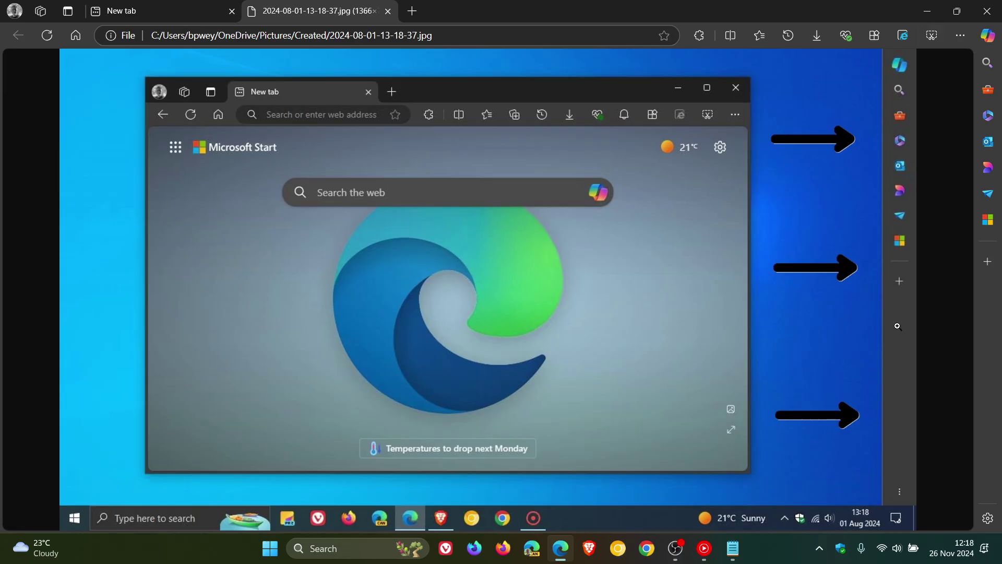
Switch back to the New tab showing the MSN page.
left_click(159, 9)
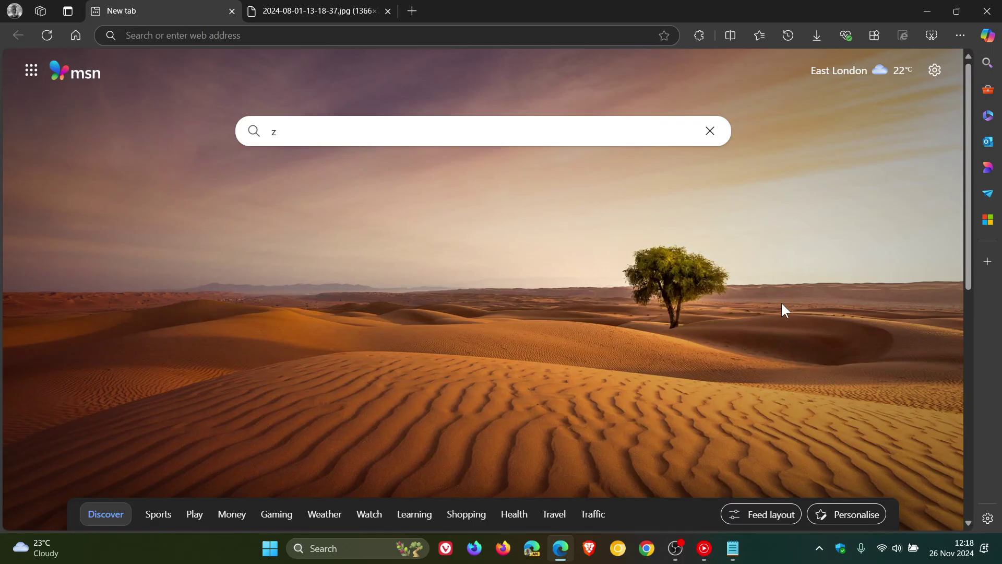
Copy the full --enable-features flag line from Notepad, then minimize Notepad.
left_click(736, 549)
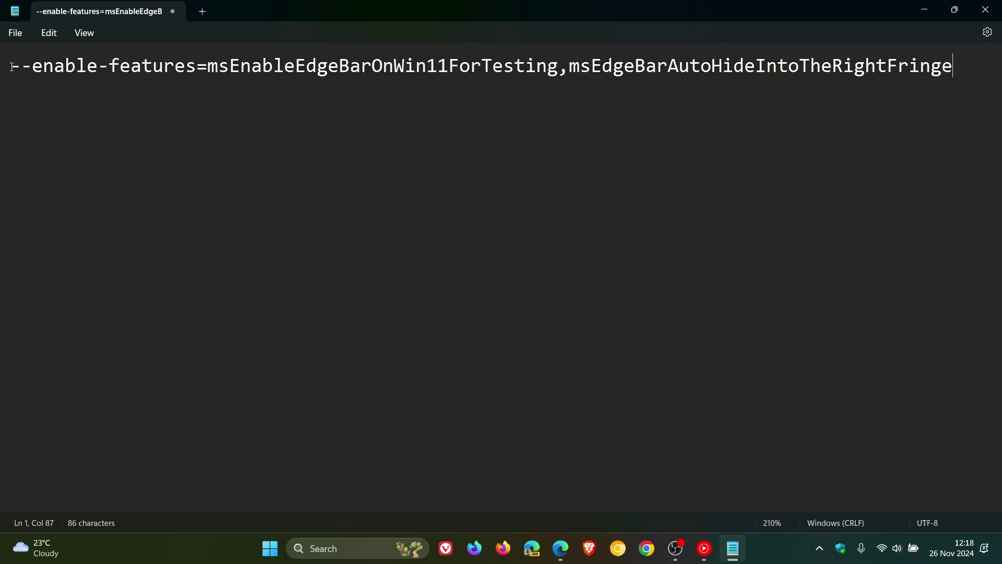
left_click_drag(11, 67, 937, 78)
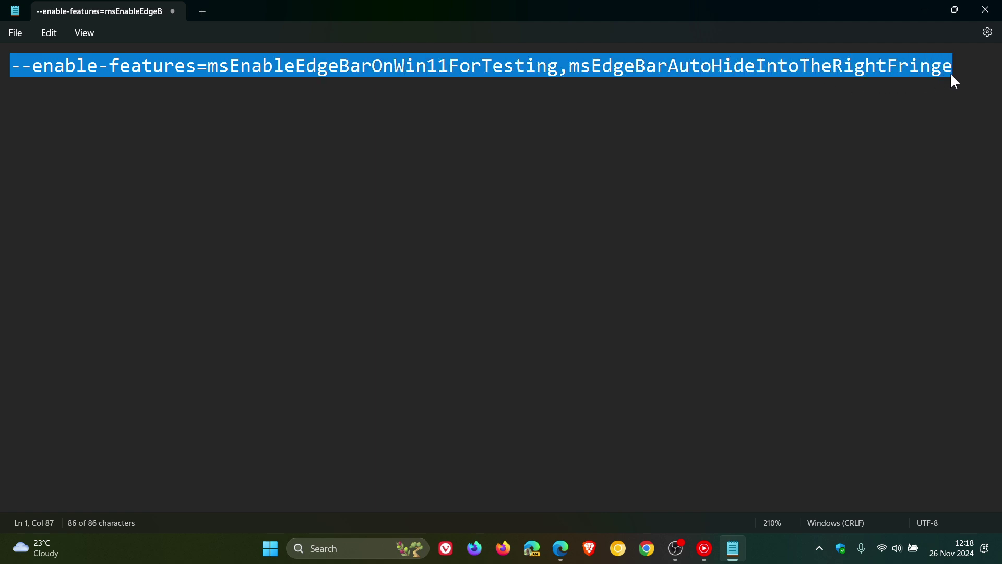
right_click(641, 79)
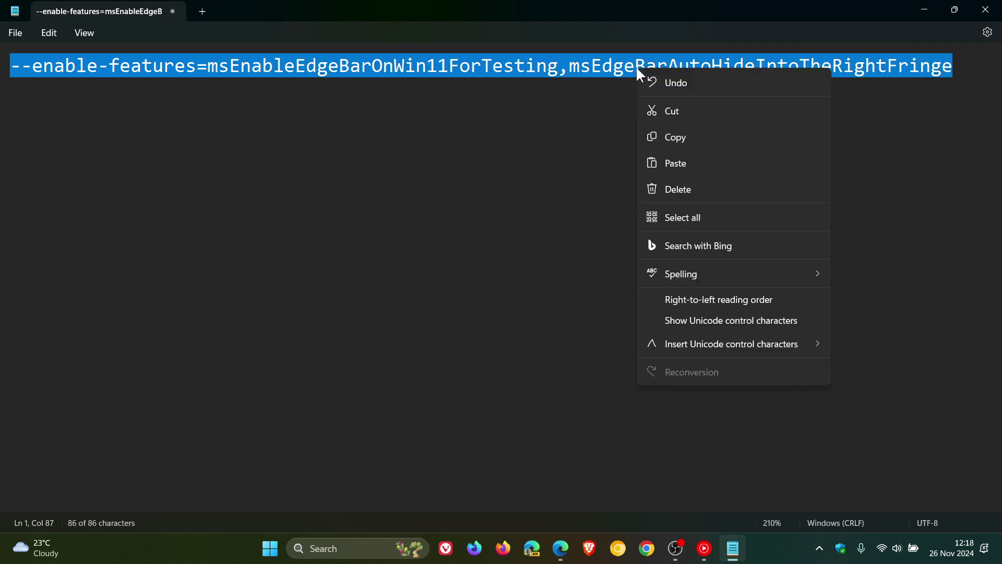
left_click(685, 140)
left_click(924, 9)
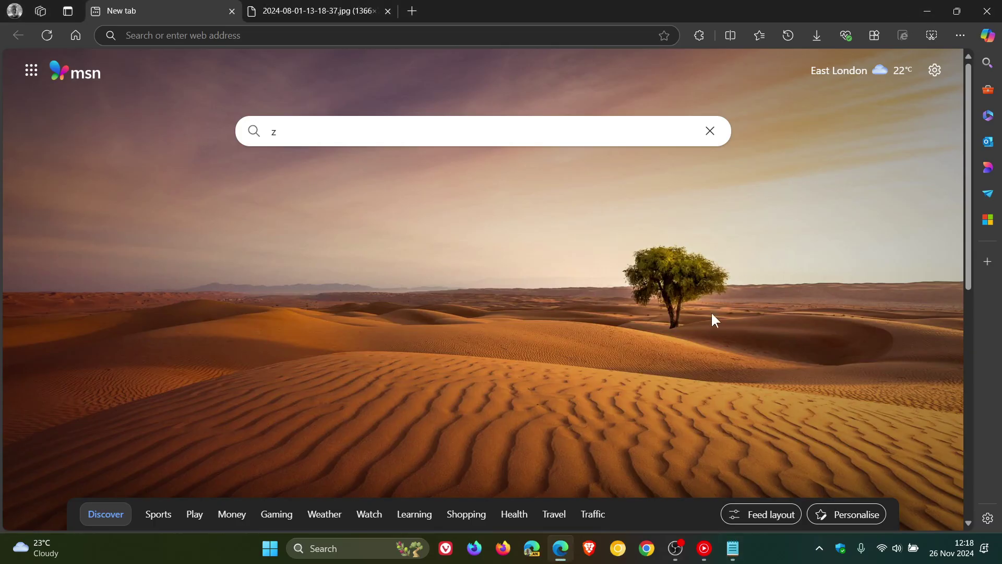
Open Properties for the Microsoft Edge (2) shortcut from Edge's taskbar jump list.
left_click(561, 553)
right_click(561, 553)
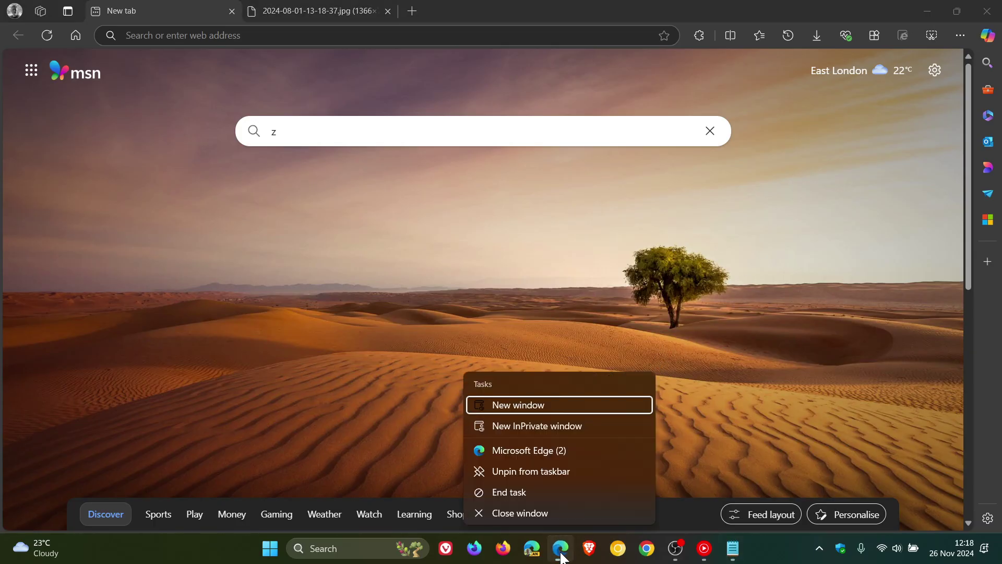
right_click(556, 451)
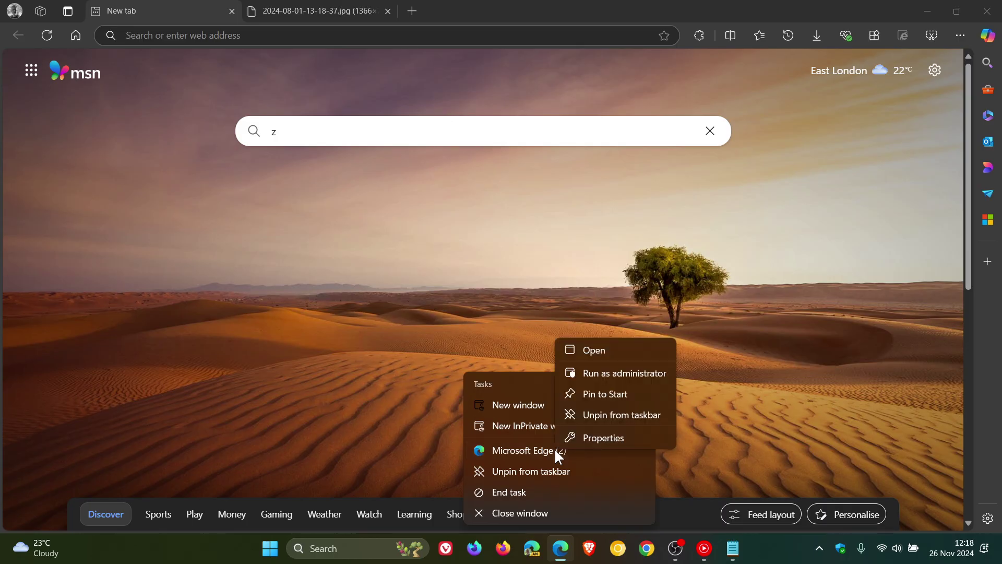
left_click(613, 436)
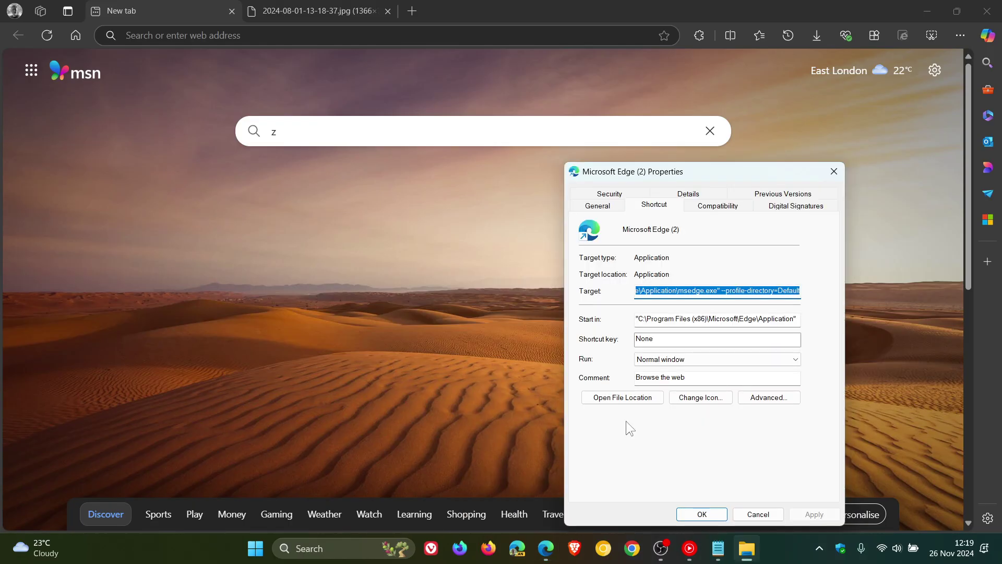
Replace --profile-directory=Default in Target with the pasted --enable-features flags, then apply and close.
left_click_drag(738, 178, 513, 96)
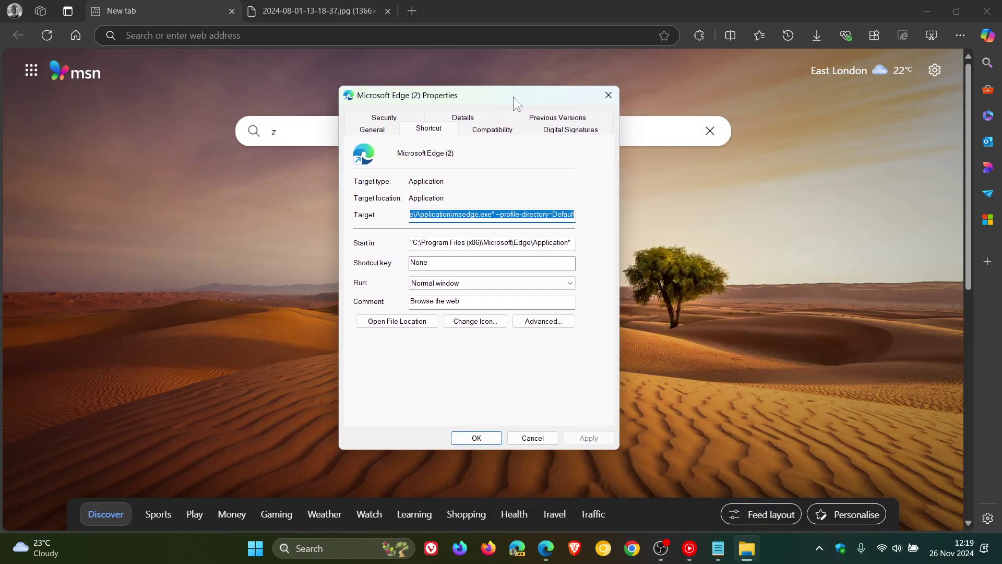
left_click(498, 215)
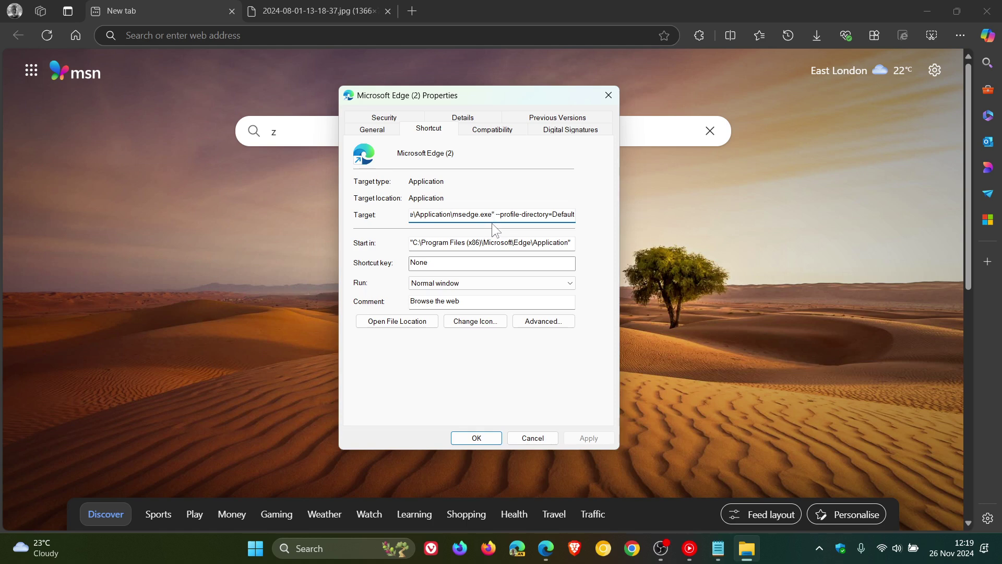
key("Delete")
key("Delete")
key("Delete")
key("Delete")
key("Delete")
key("Delete")
key("Delete")
key("Delete")
key("Delete")
key("Delete")
key("Delete")
key("Delete")
key("Delete")
key("Delete")
key("Delete")
key("Delete")
key("Delete")
key("Delete")
key("Delete")
key("Delete")
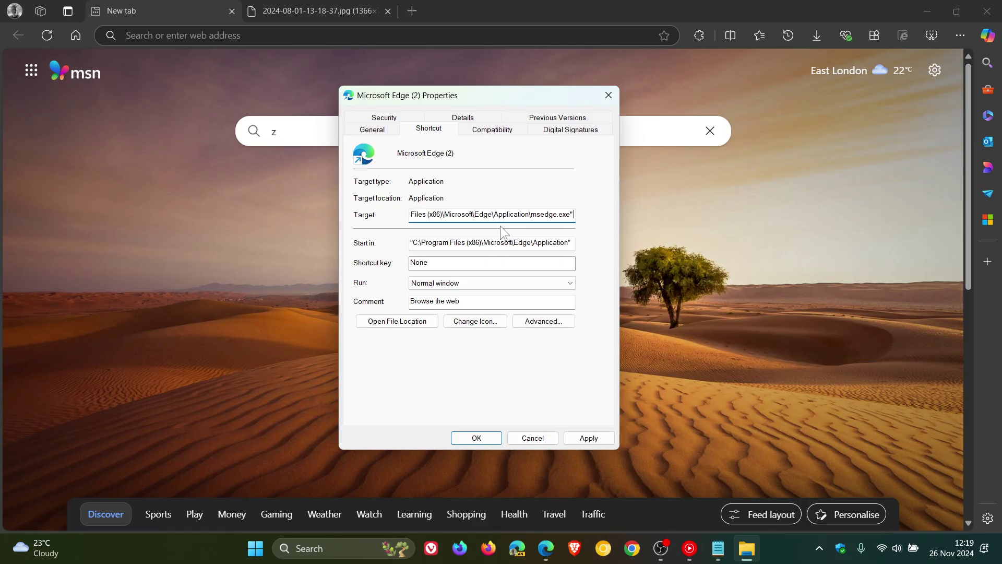
right_click(575, 212)
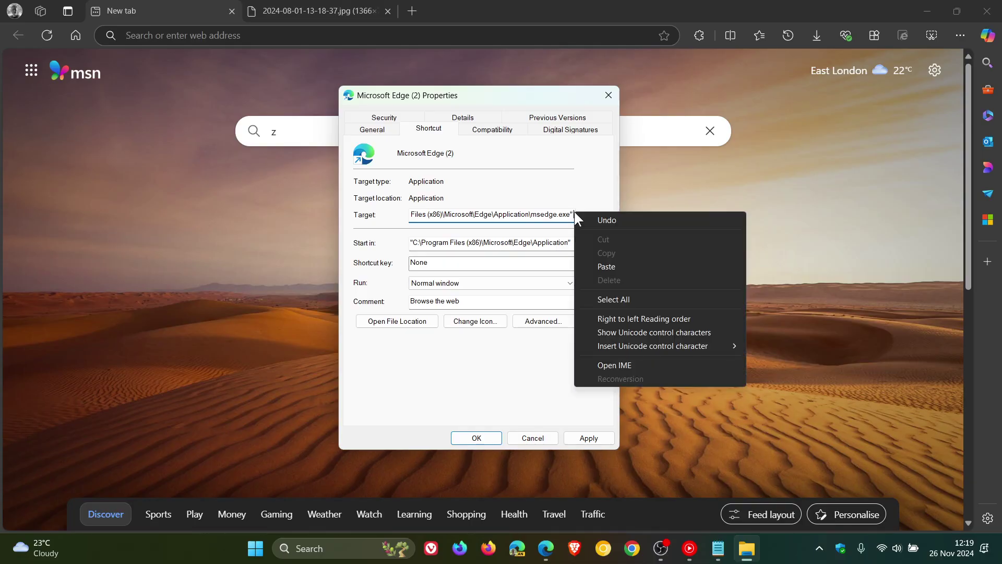
left_click(618, 266)
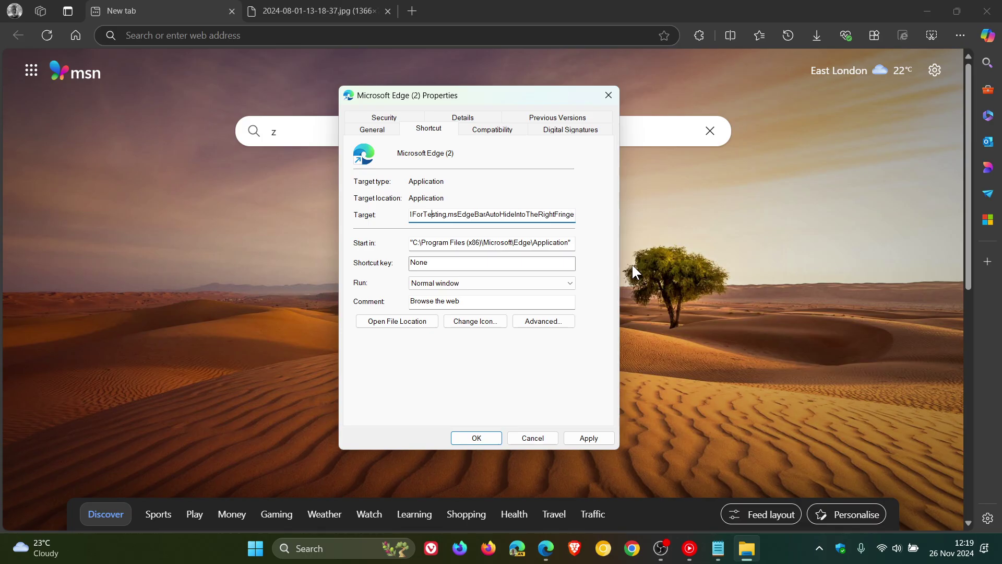
key("ctrl+Left")
key("ctrl+Left")
key("ctrl+Left")
key("ctrl+Left")
key("ctrl+Left")
key("Left")
key("Left")
key("Left")
key("Left")
key("Left")
key("Left")
key("Left")
key("Left")
key("Left")
left_click(593, 441)
left_click(480, 438)
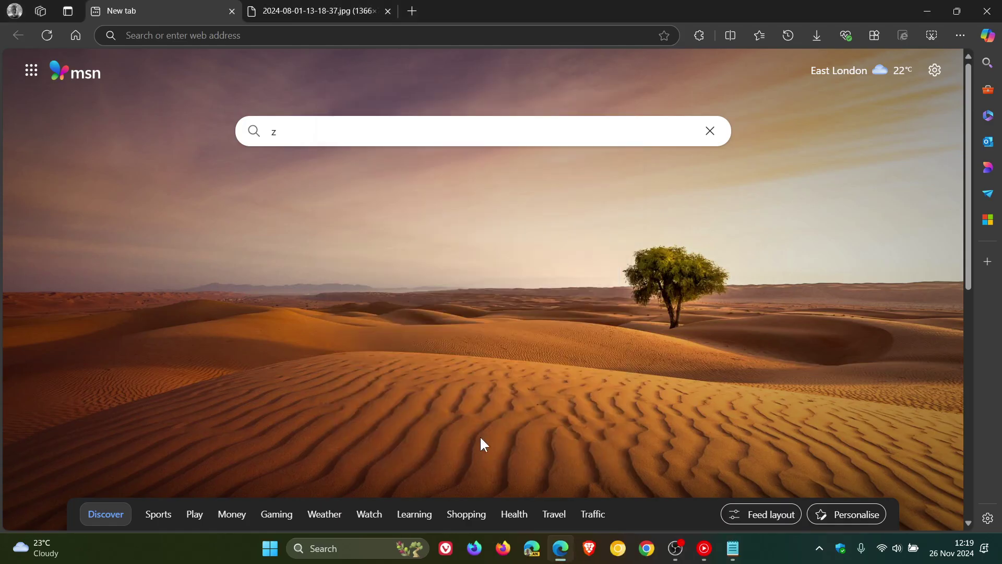
Restart Edge, switch on Enable Edge Bar in sidebar settings, and move the restored window left.
left_click(983, 15)
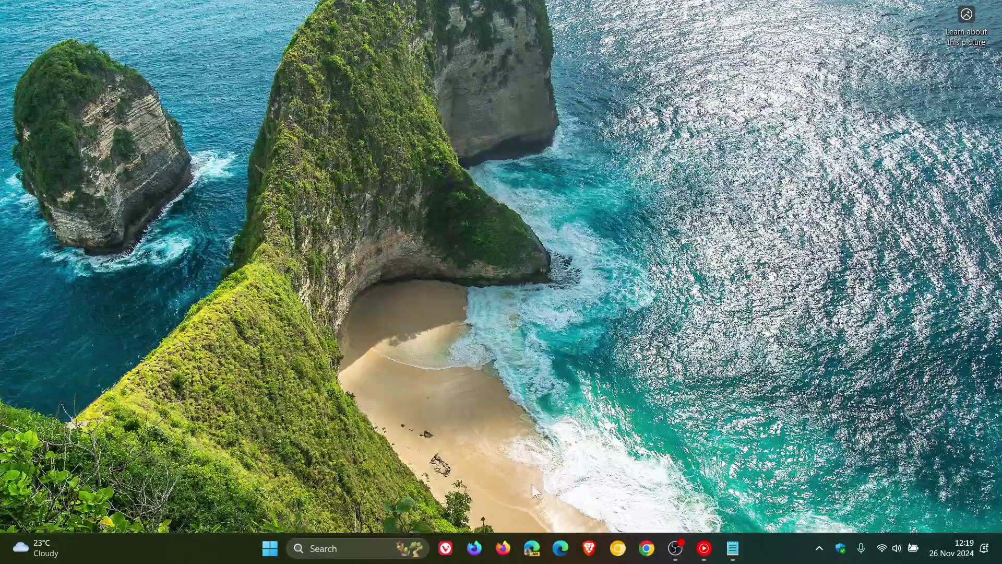
left_click(560, 549)
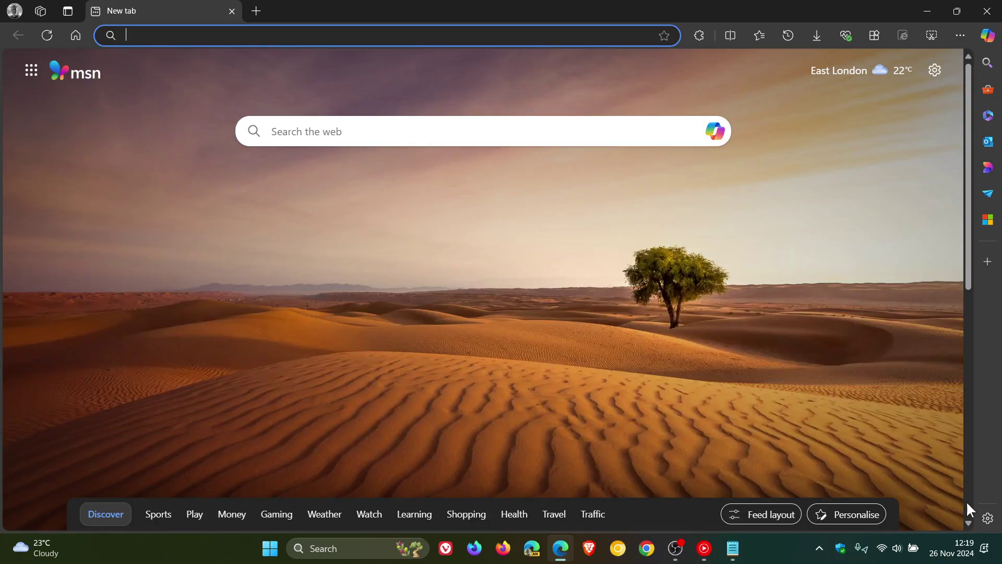
left_click(988, 522)
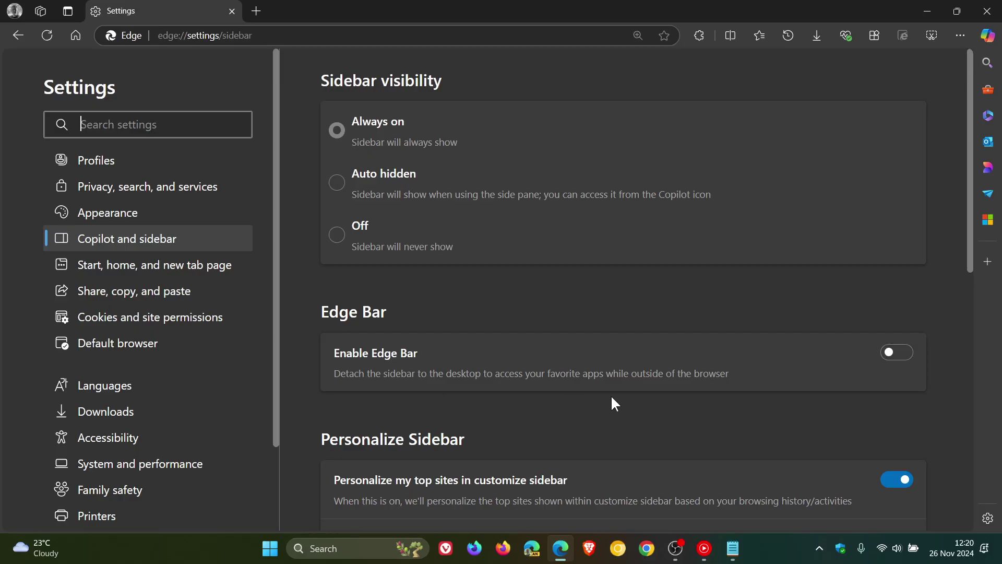
left_click(906, 358)
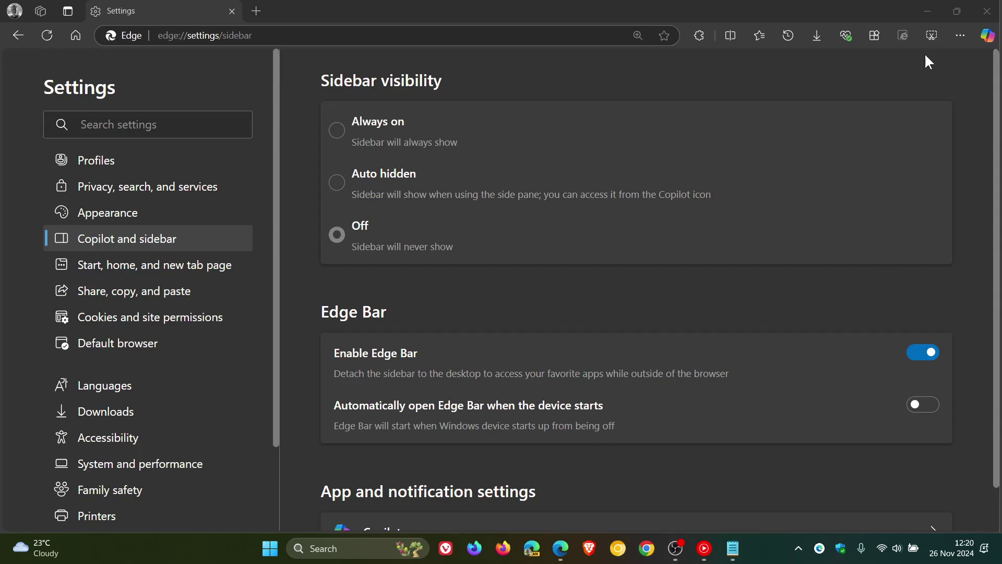
left_click(958, 11)
left_click_drag(770, 45, 604, 44)
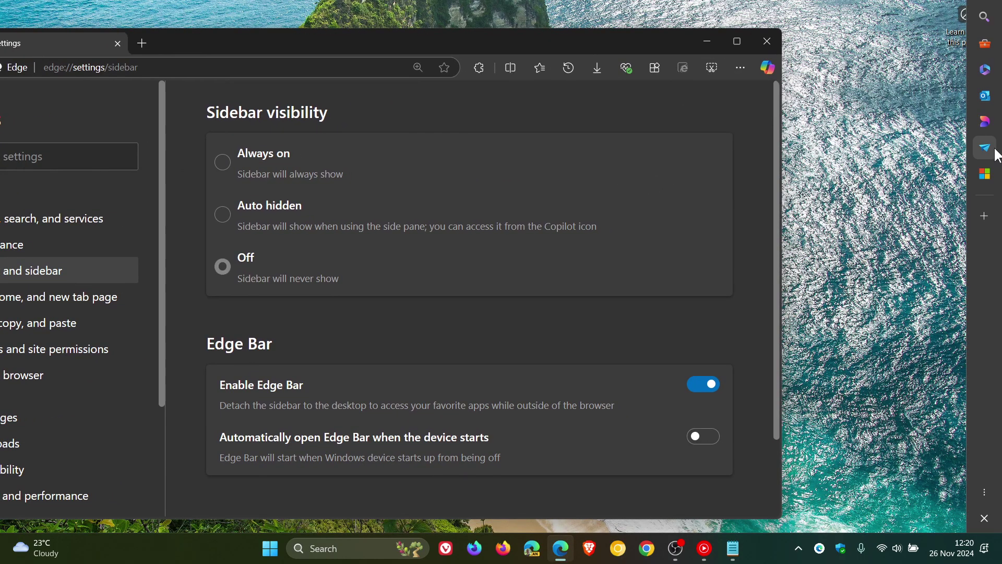
Open the Edge Bar Drop panel, switch it to Search, then close the panel.
left_click(984, 149)
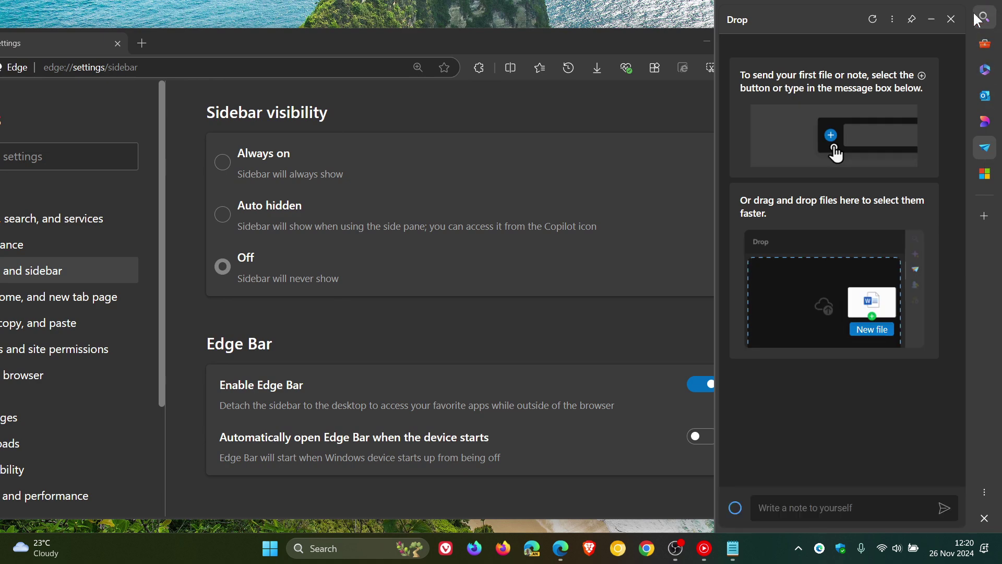
left_click(978, 19)
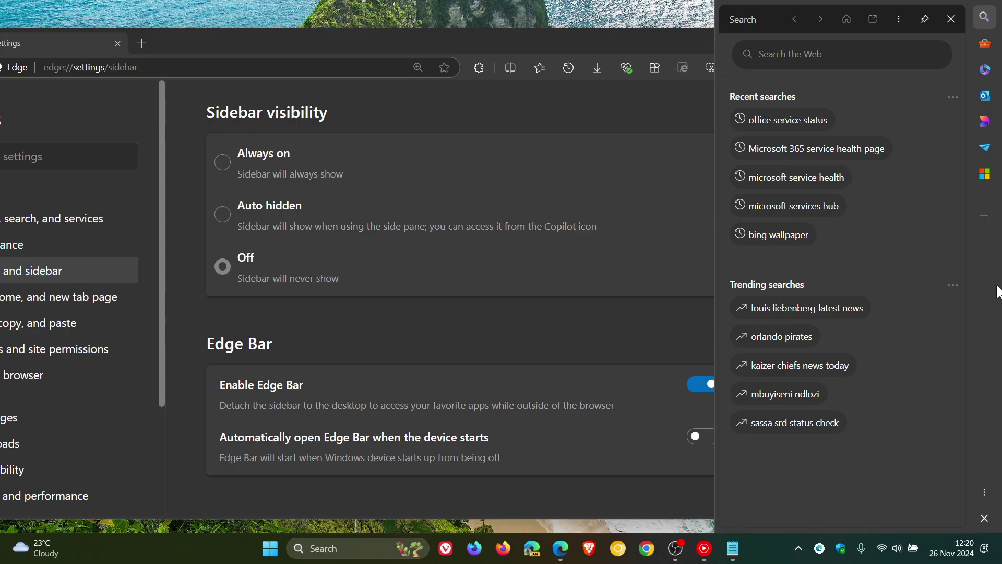
left_click(654, 5)
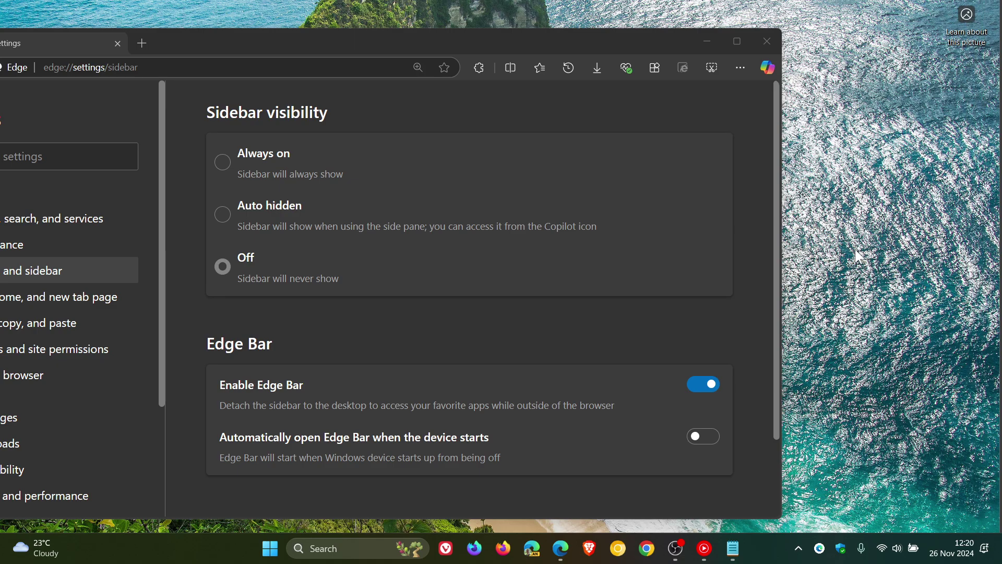
Toggle Auto-hide Edge Bar off and back on from the Edge Bar options menu.
mouse_move(989, 263)
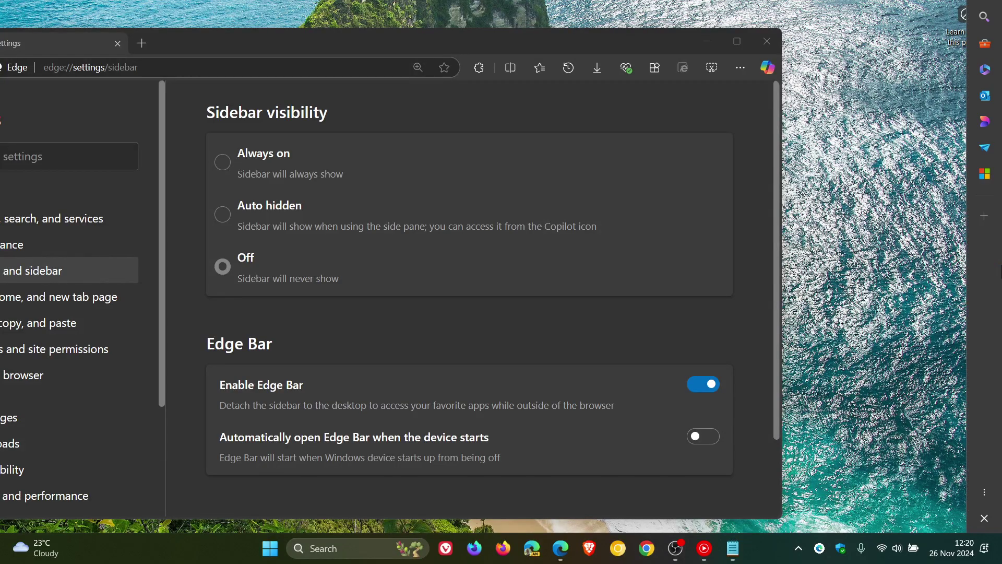
left_click(985, 493)
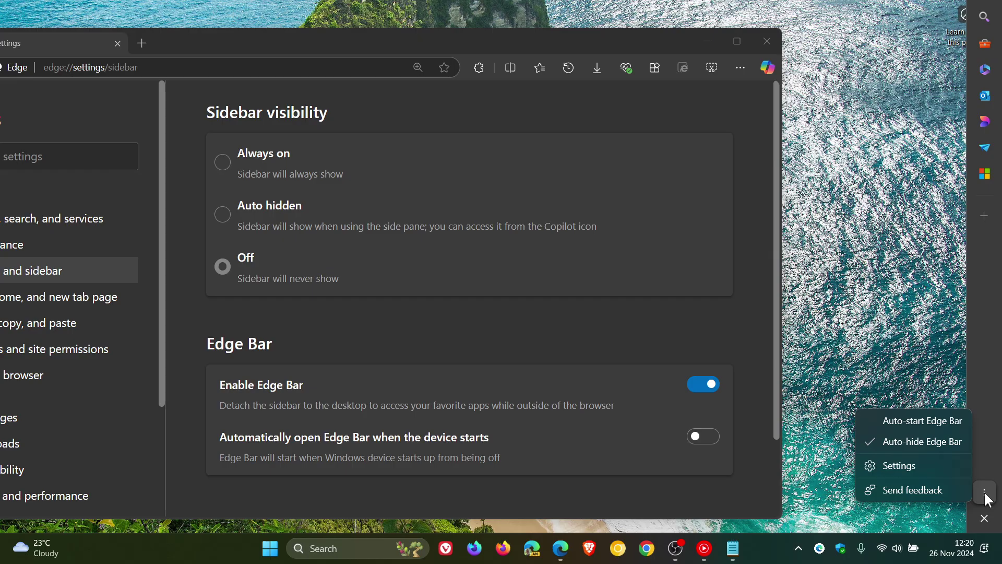
left_click(908, 443)
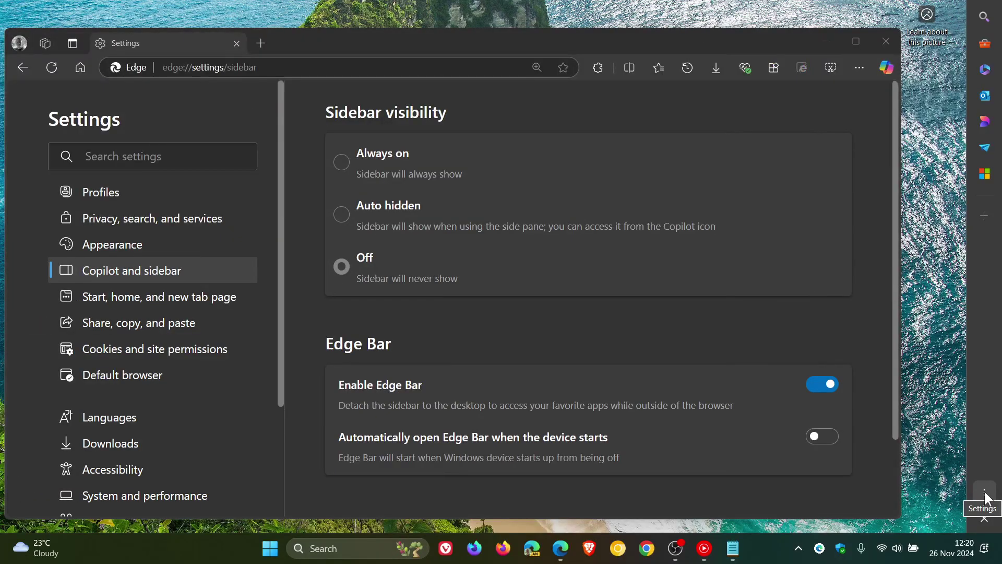
left_click(985, 493)
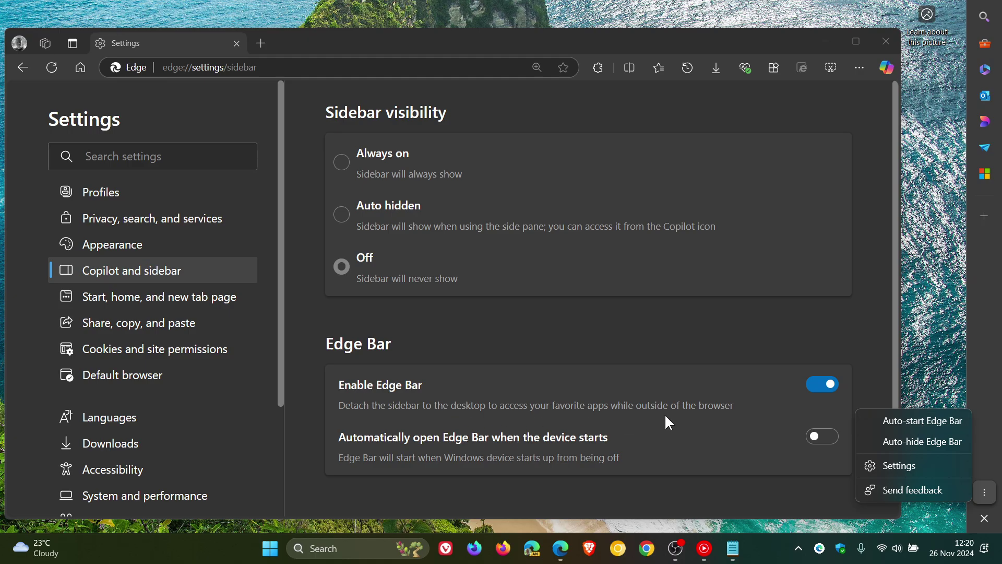
left_click(921, 442)
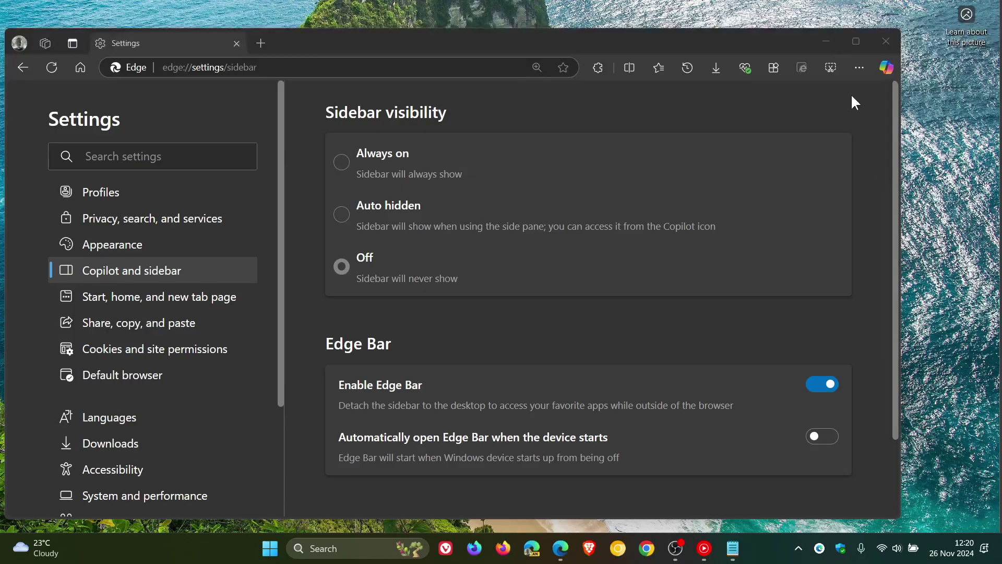
Minimize the settings window and switch Auto-hide Edge Bar off again.
left_click(825, 41)
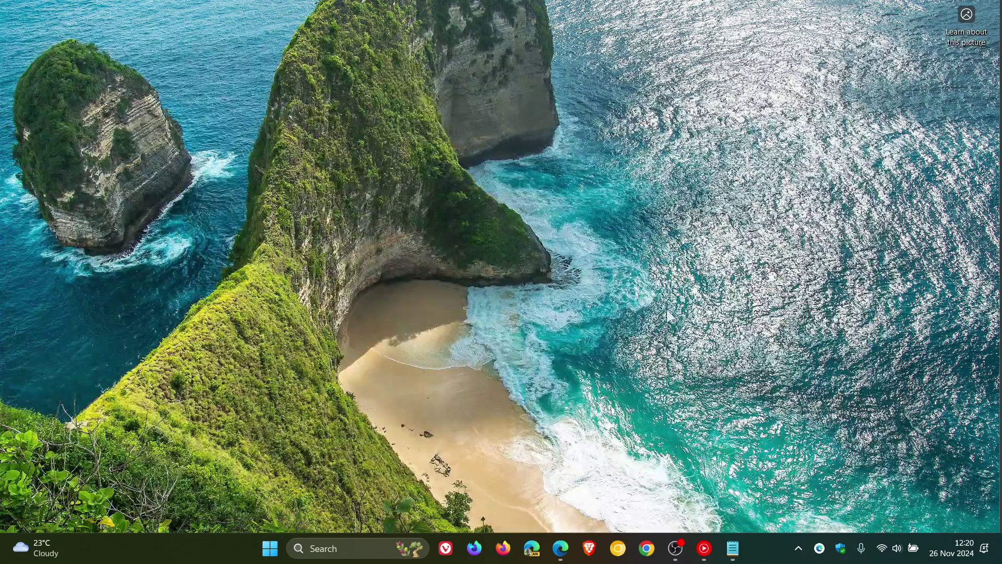
mouse_move(999, 178)
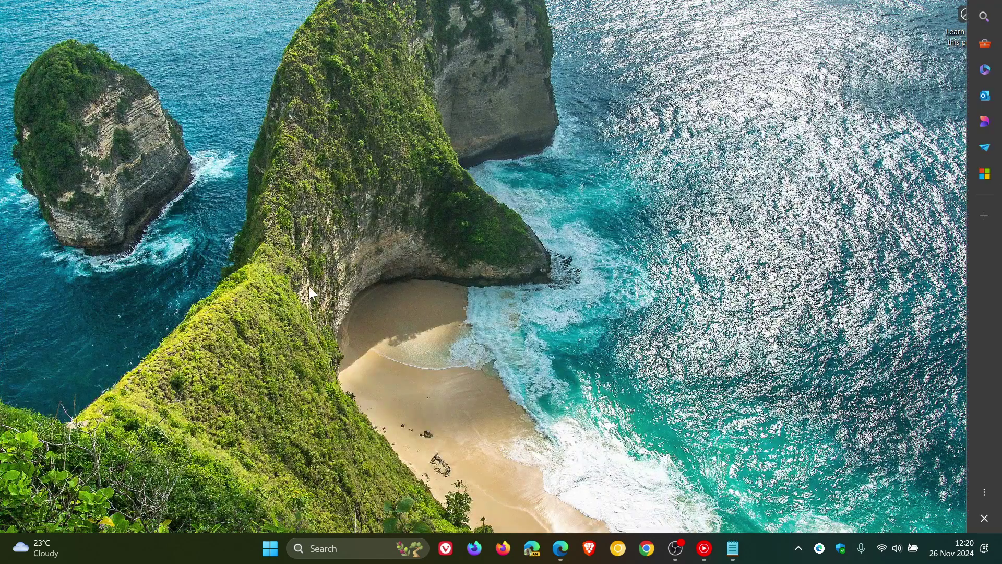
mouse_move(1000, 384)
left_click(985, 492)
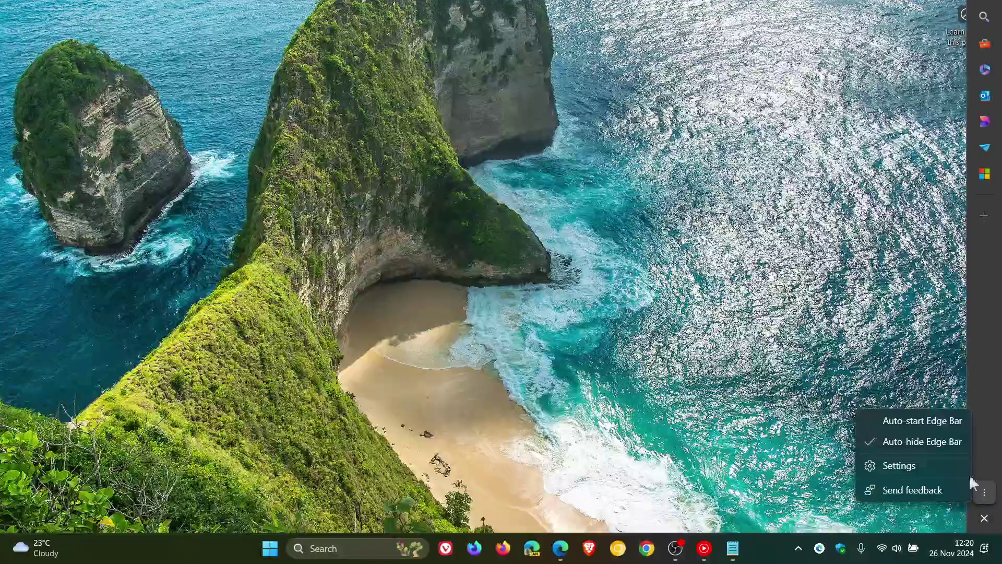
left_click(933, 442)
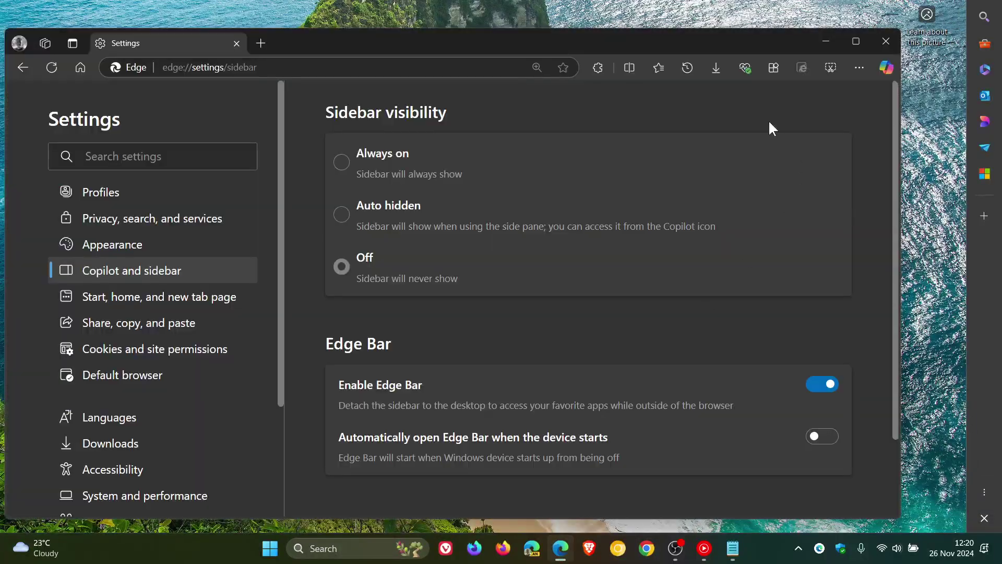
left_click_drag(724, 42, 744, 33)
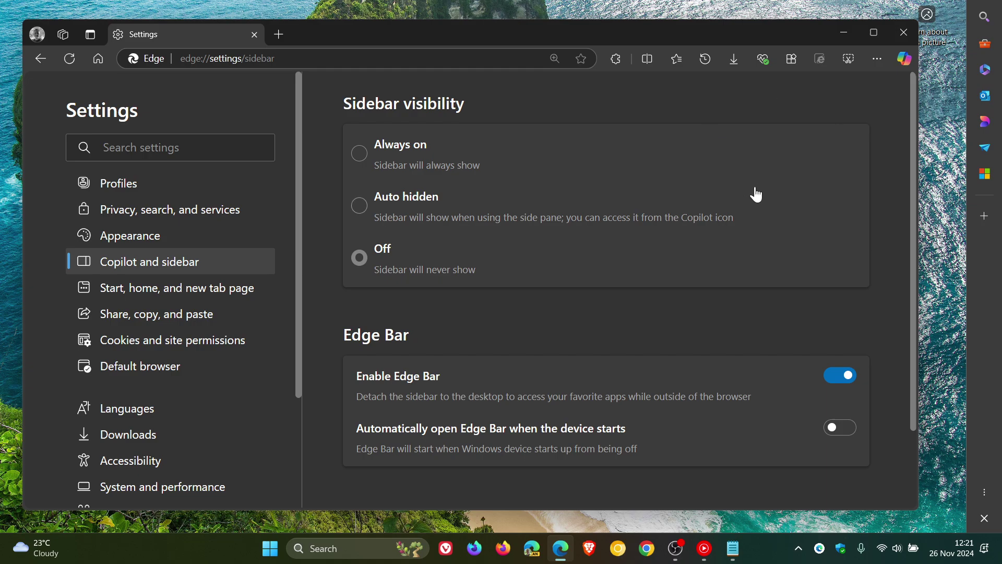
left_click(902, 32)
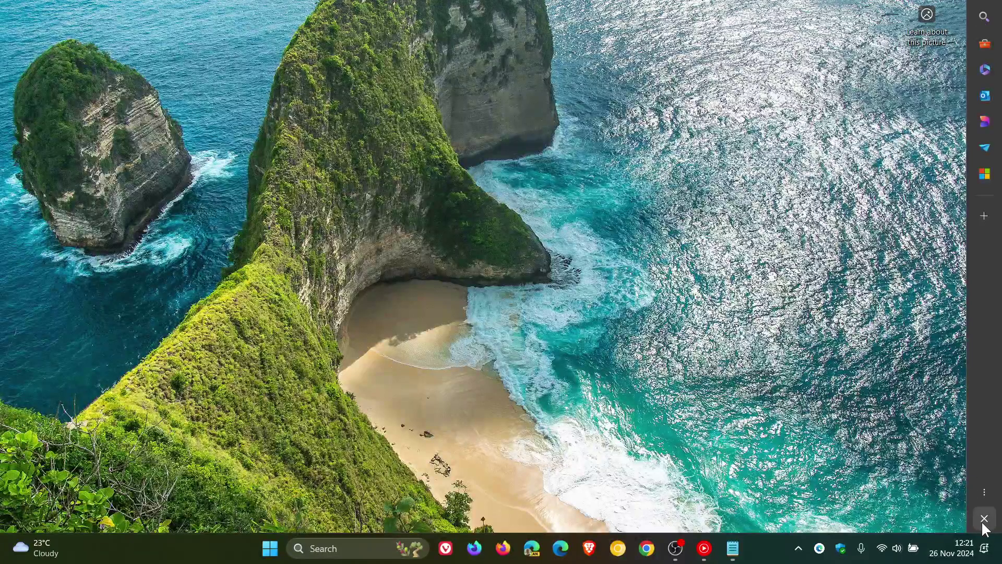
left_click(985, 498)
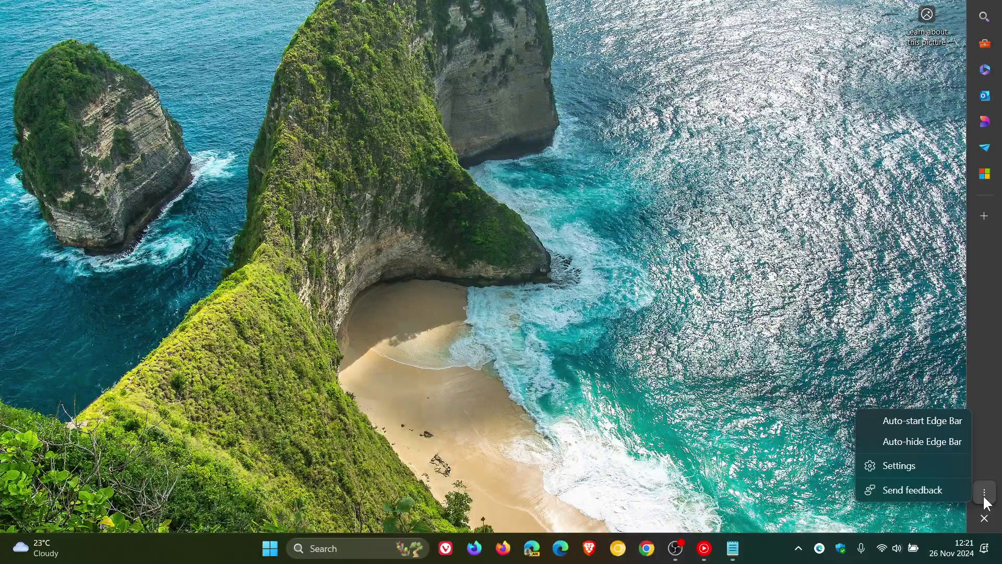
left_click(923, 472)
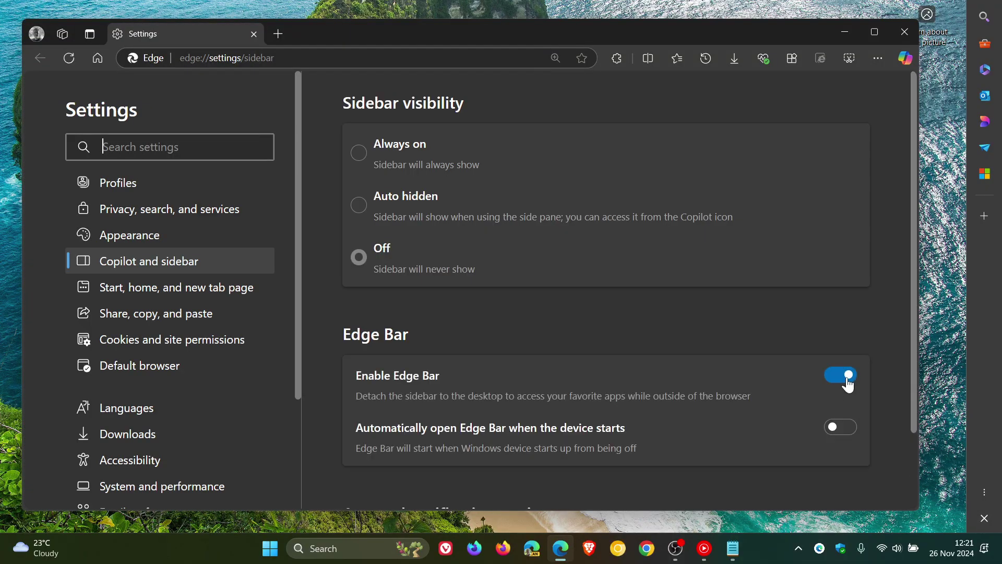
Switch off Enable Edge Bar, maximize Edge, and go to the MSN home page.
left_click(840, 378)
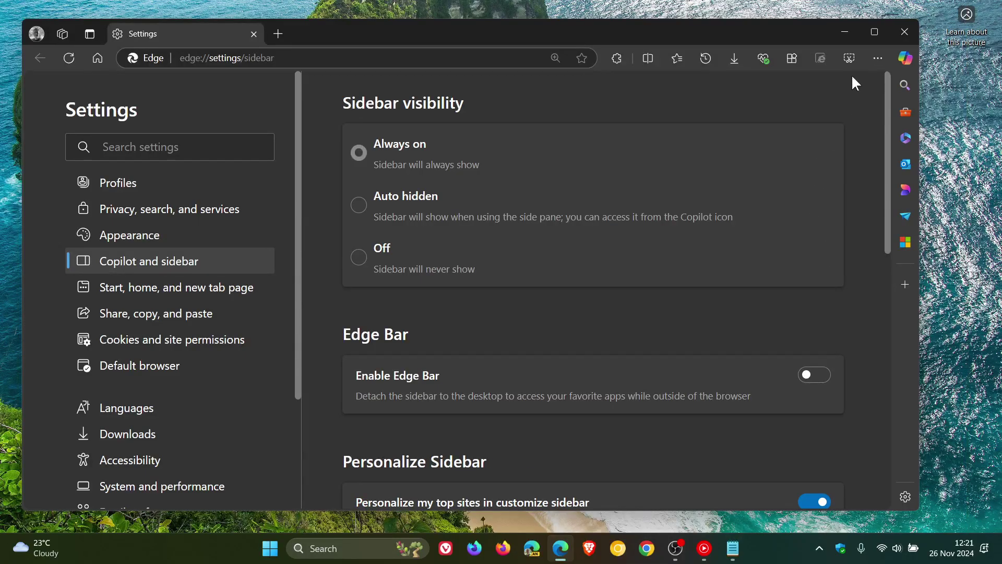
left_click(875, 32)
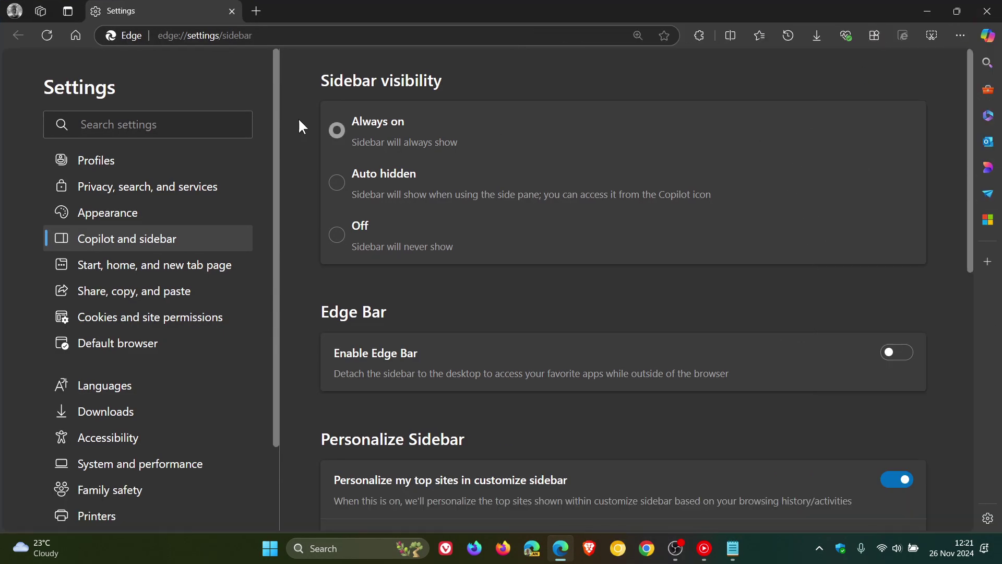
left_click(75, 36)
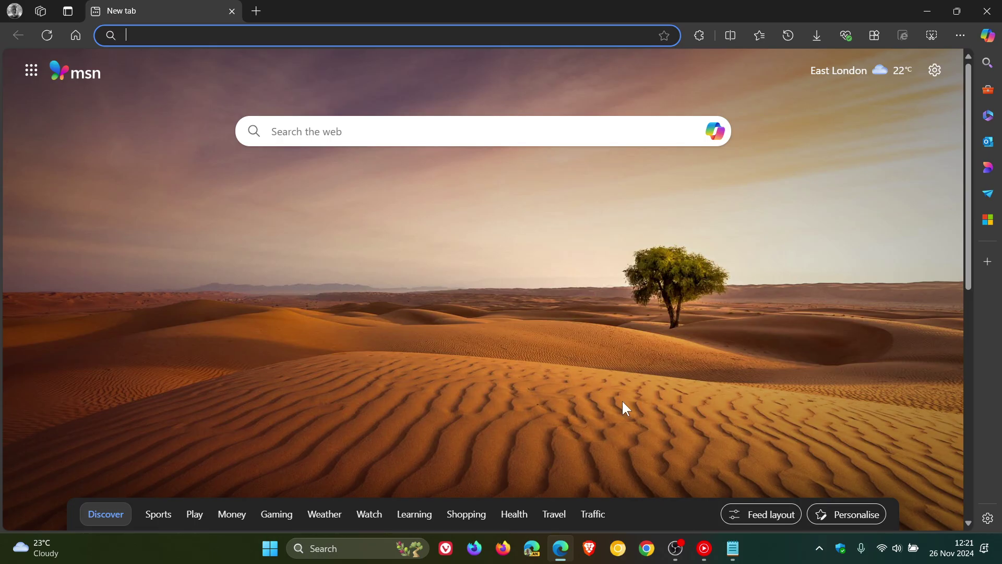
mouse_move(558, 558)
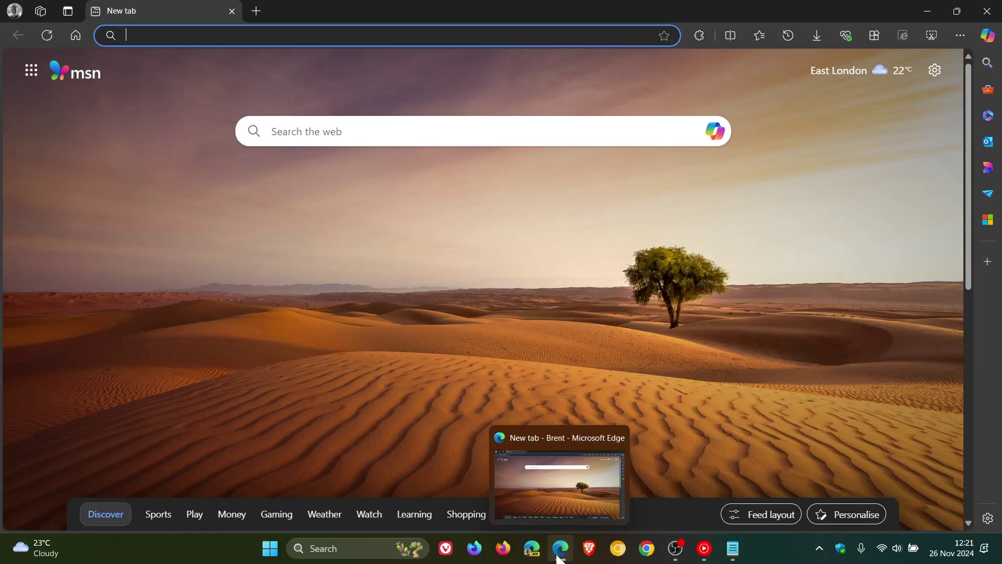
Open Properties for the Microsoft Edge (2) shortcut from the taskbar jump list.
right_click(559, 558)
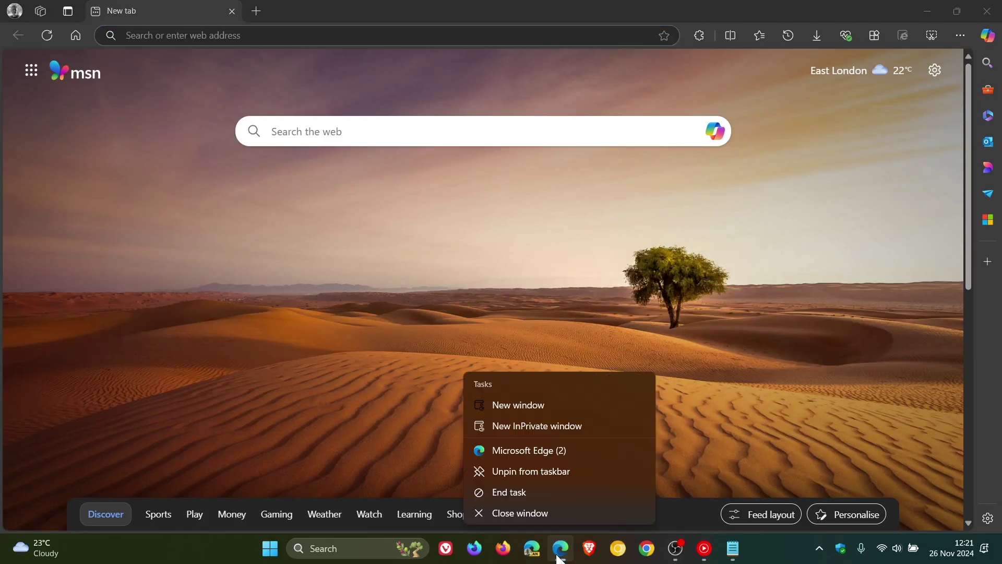
right_click(540, 450)
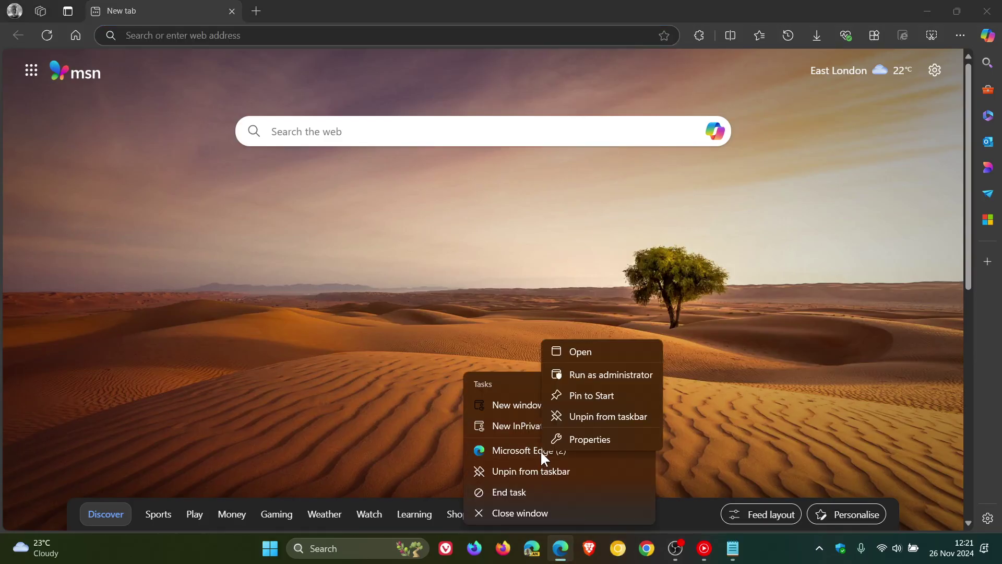
left_click(591, 440)
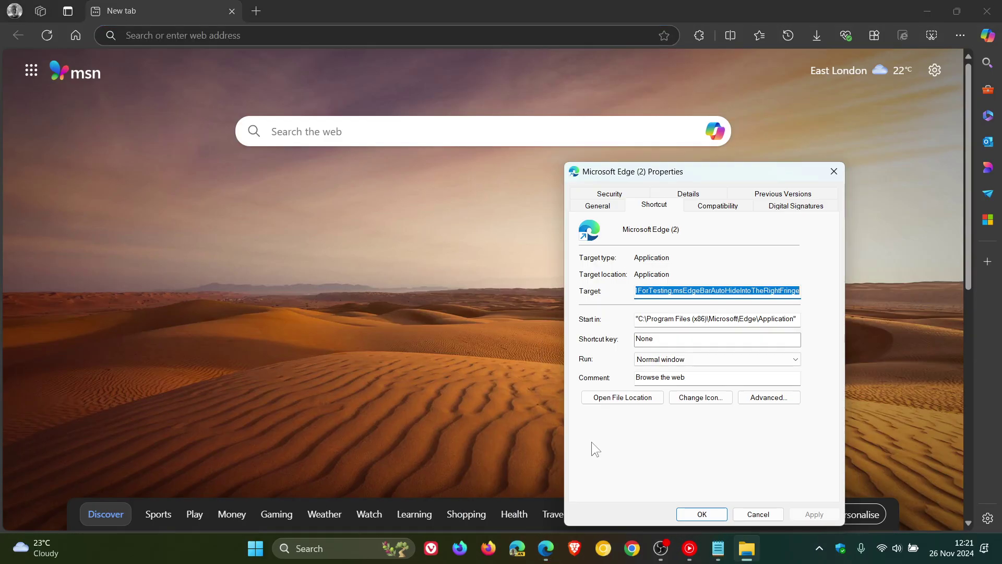
Delete the --enable-features flags so Target ends at msedge.exe, then apply and close.
left_click(712, 276)
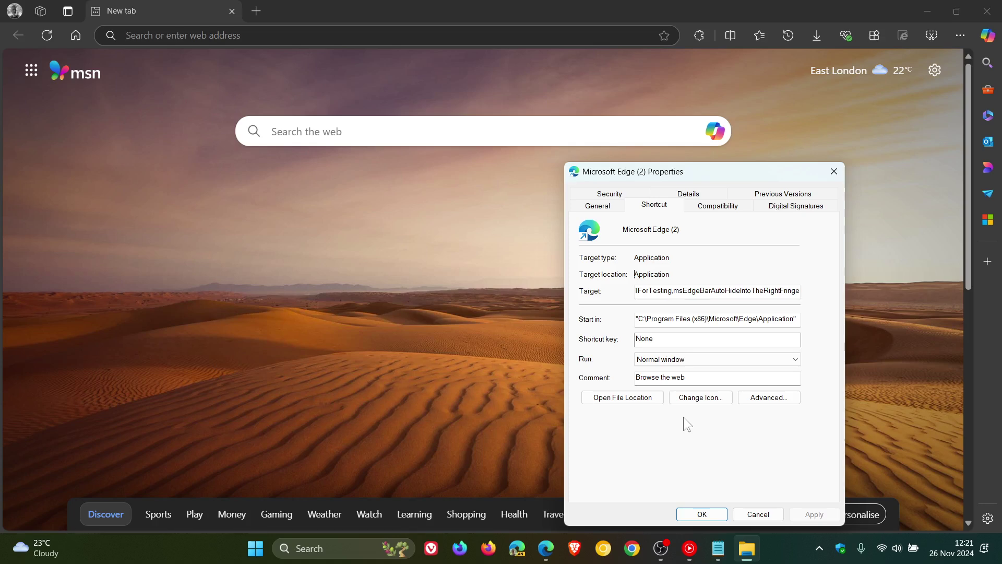
left_click(656, 291)
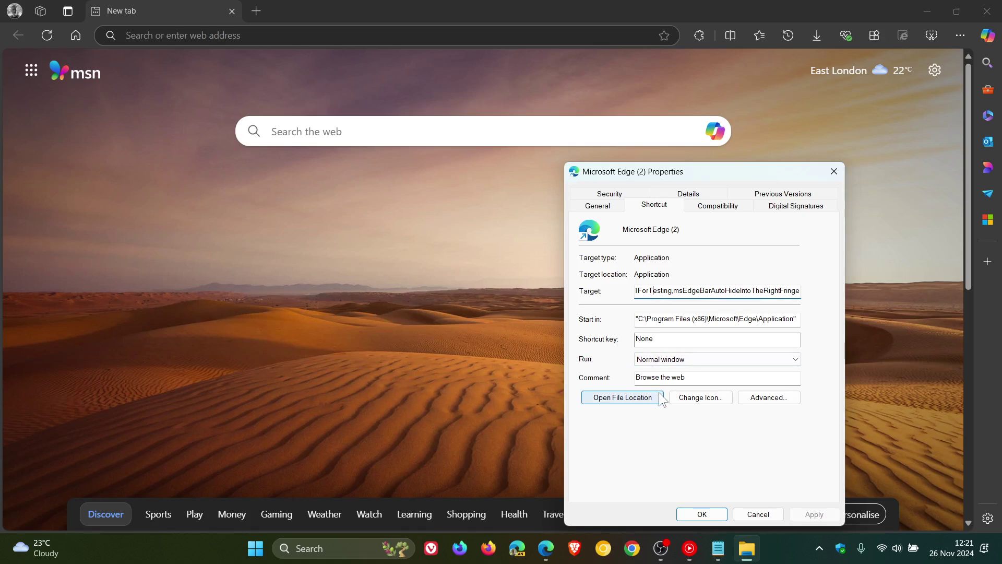
key("Left")
key("Left")
key("Left")
key("Left")
key("Left")
key("Left")
key("Left")
key("Left")
key("Left")
key("Left")
key("Left")
key("Left")
key("Left")
key("Left")
key("Left")
key("Left")
key("Left")
key("Left")
key("Left")
key("Left")
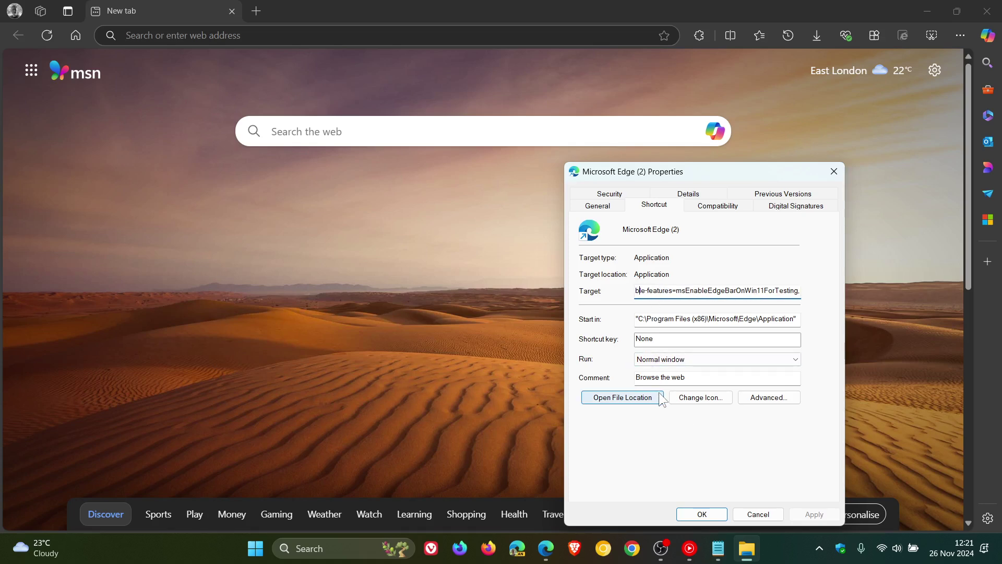
key("Left")
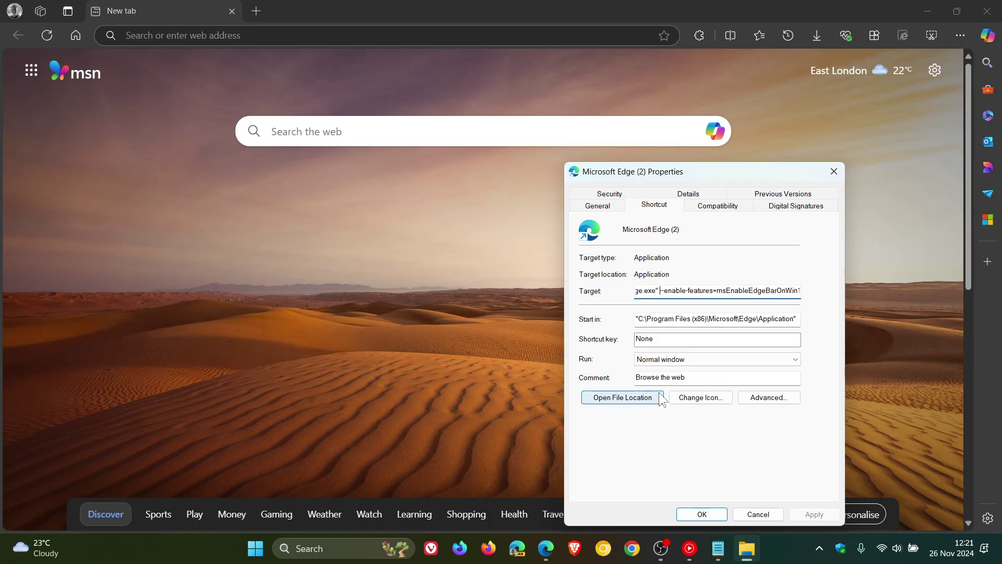
key("Delete")
key("Delete")
key("Delete")
key("Delete")
key("Delete")
key("Delete")
key("Delete")
key("Delete")
key("Delete")
key("Delete")
key("Delete")
key("Delete")
key("Delete")
key("Delete")
key("Delete")
key("Delete")
key("Delete")
key("Delete")
key("Delete")
key("Delete")
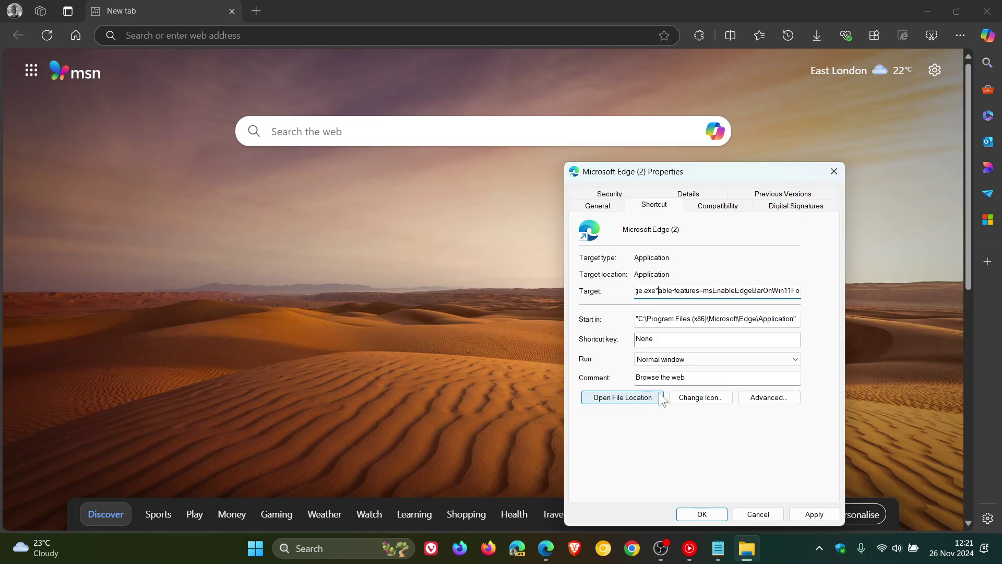
key("Delete")
key("Delete")
key("Delete")
key("Delete")
key("Delete")
key("Delete")
key("Delete")
key("Delete")
key("Delete")
key("Delete")
key("Delete")
key("Delete")
key("Delete")
key("Delete")
key("Delete")
key("Delete")
key("Delete")
key("Delete")
key("Delete")
key("Delete")
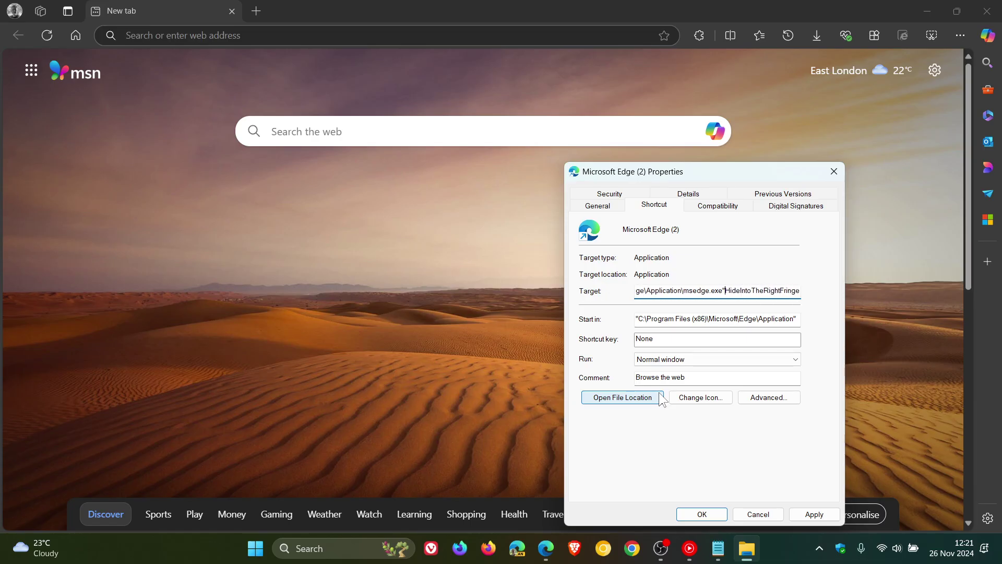
left_click(813, 512)
left_click(702, 513)
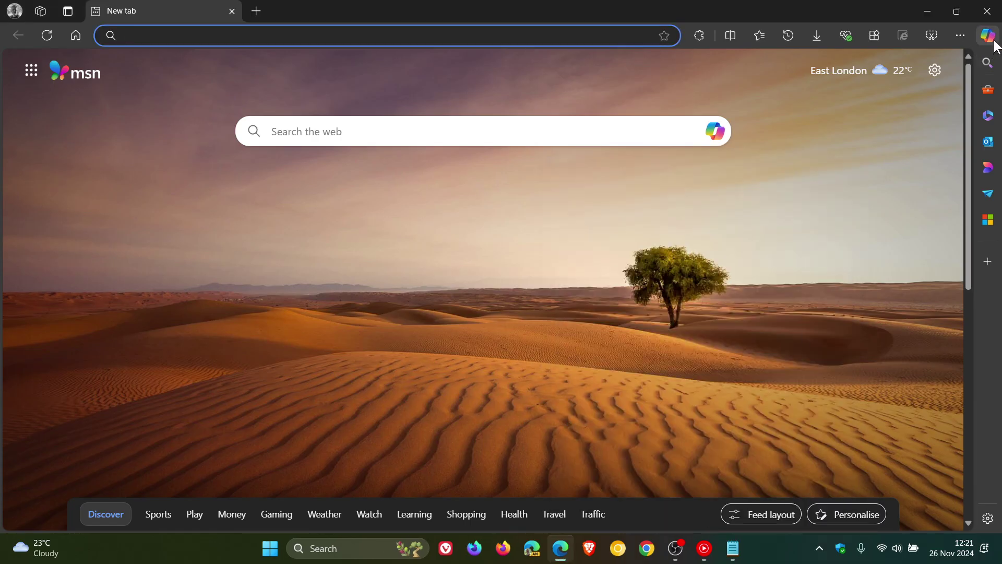
Restart Edge, confirm sidebar settings no longer offer Edge Bar, and return to the new tab page.
left_click(987, 11)
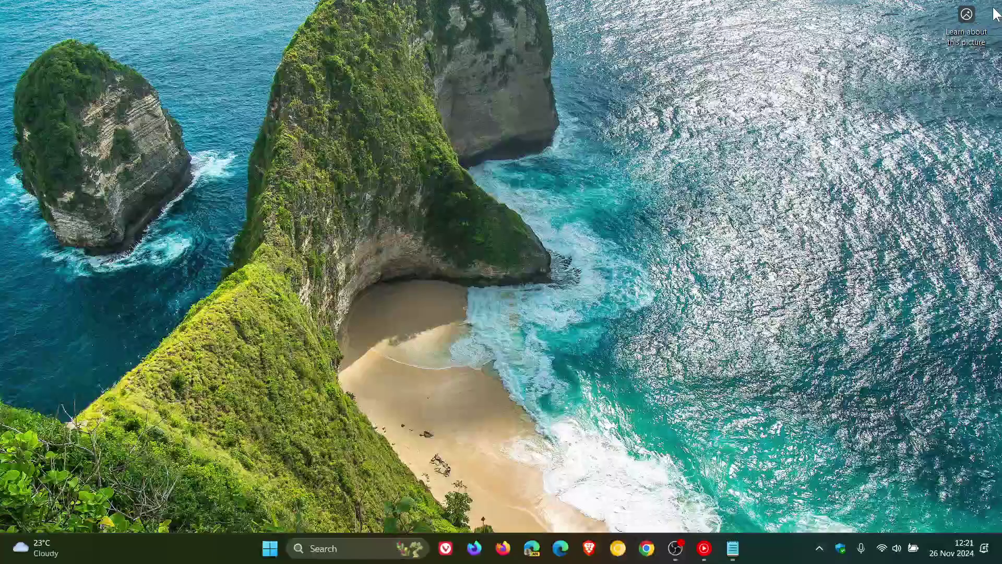
left_click(559, 549)
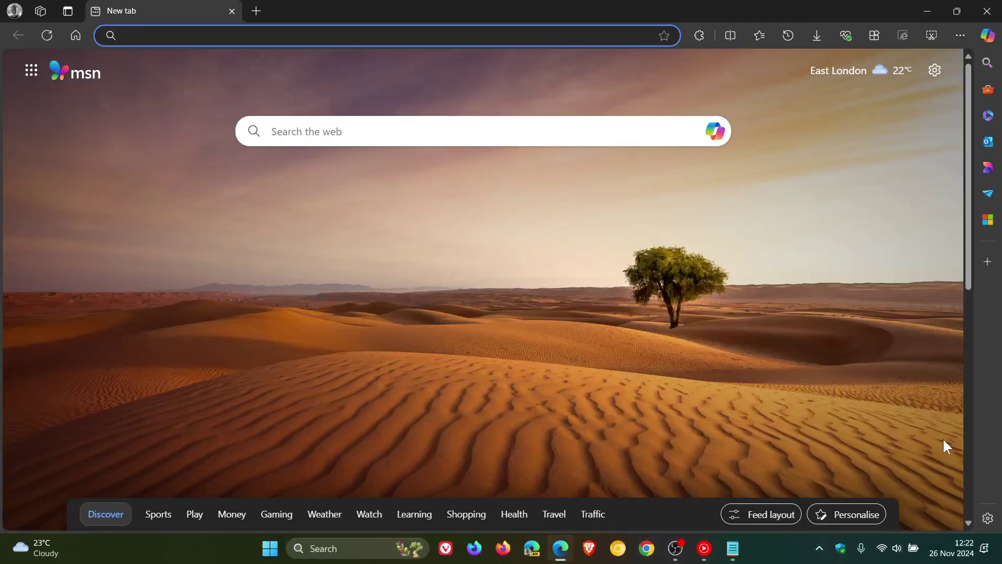
left_click(987, 517)
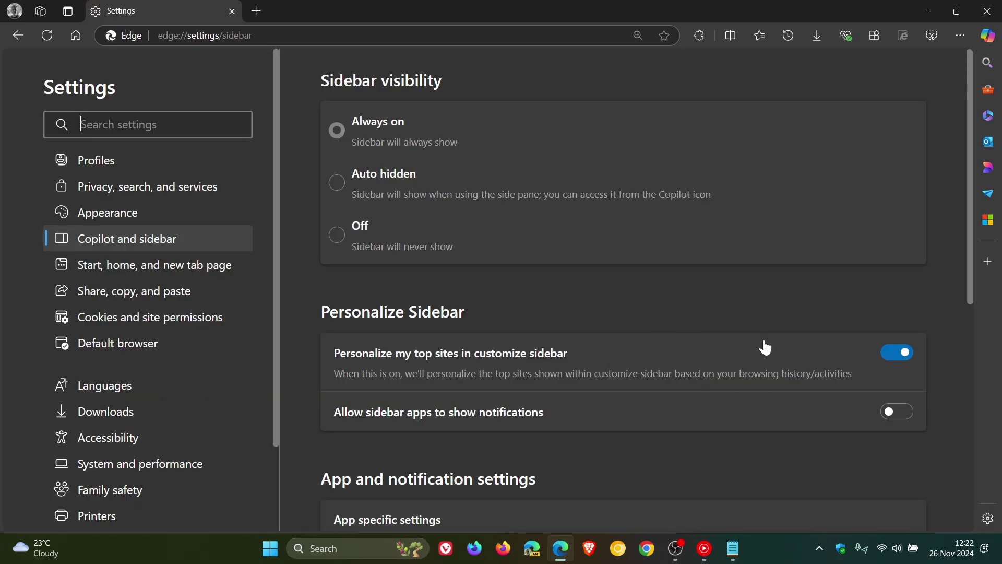
scroll(710, 333, "down", 6)
scroll(710, 333, "up", 6)
left_click(75, 37)
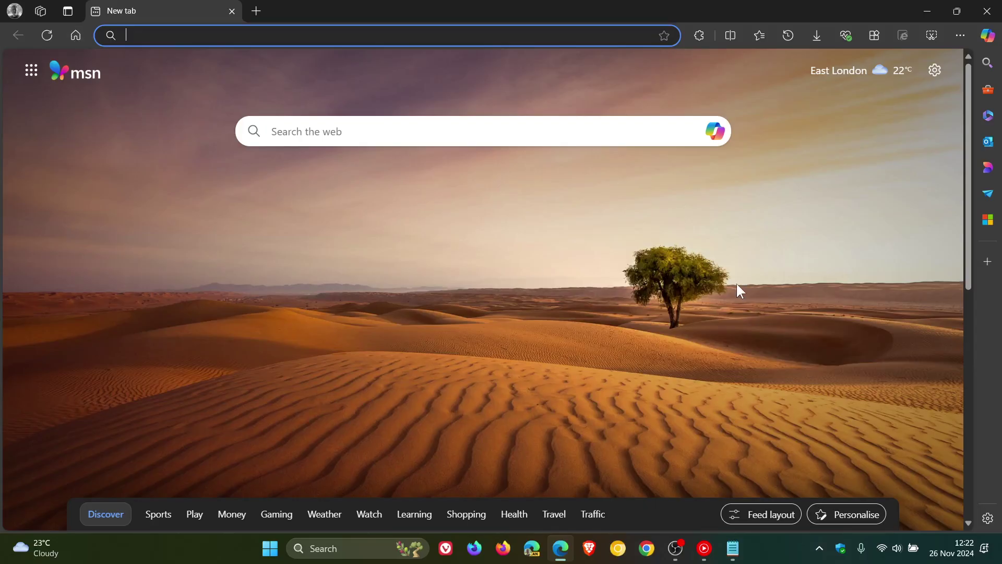